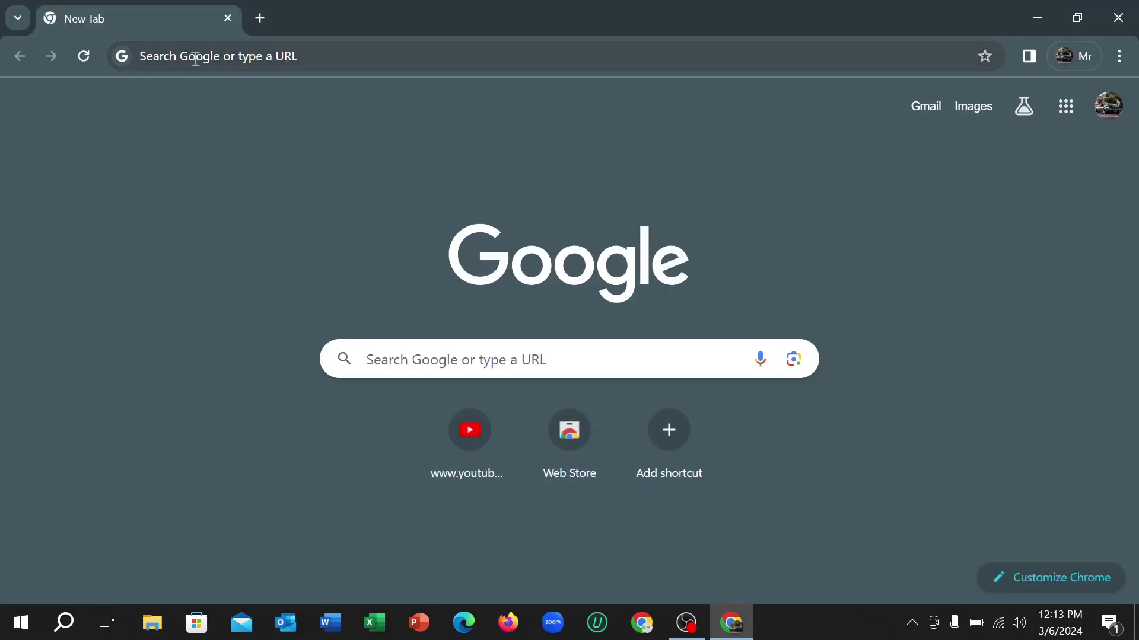
# Step: Search for 'shopify' and open the sponsored 'Start Selling Online - Shopify' free-trial page
pyautogui.click(194, 56)
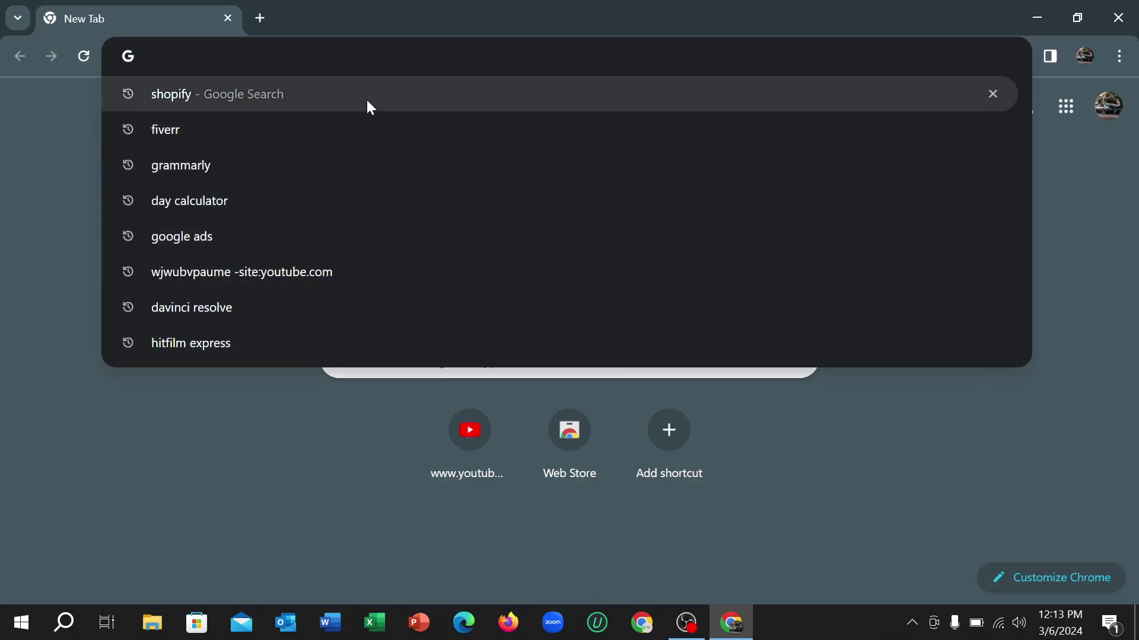
pyautogui.click(367, 100)
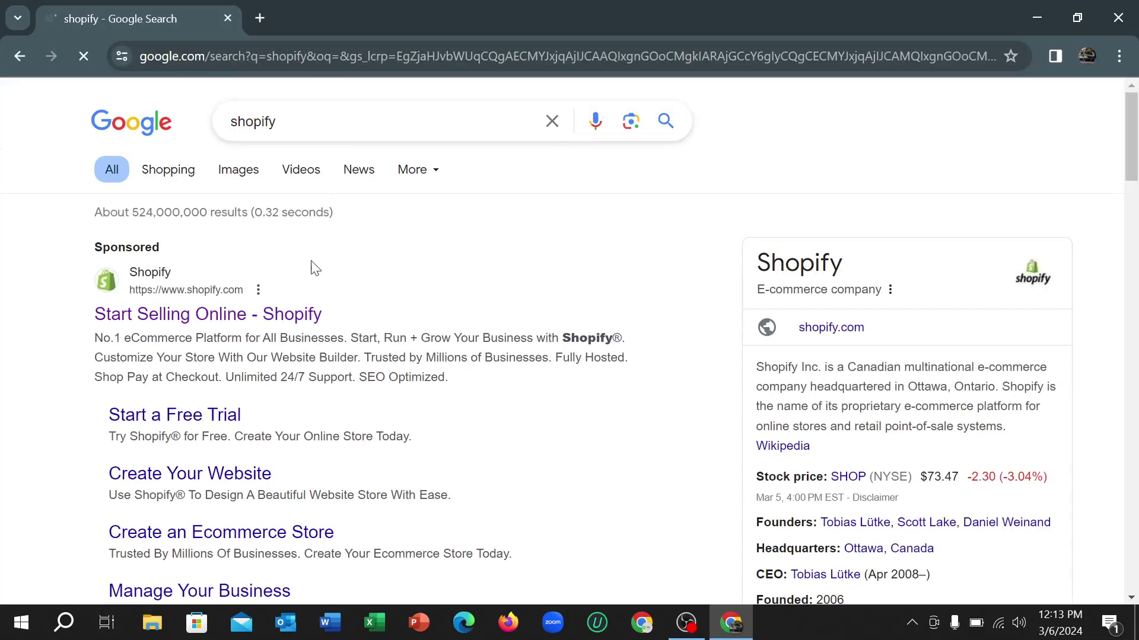
pyautogui.click(192, 292)
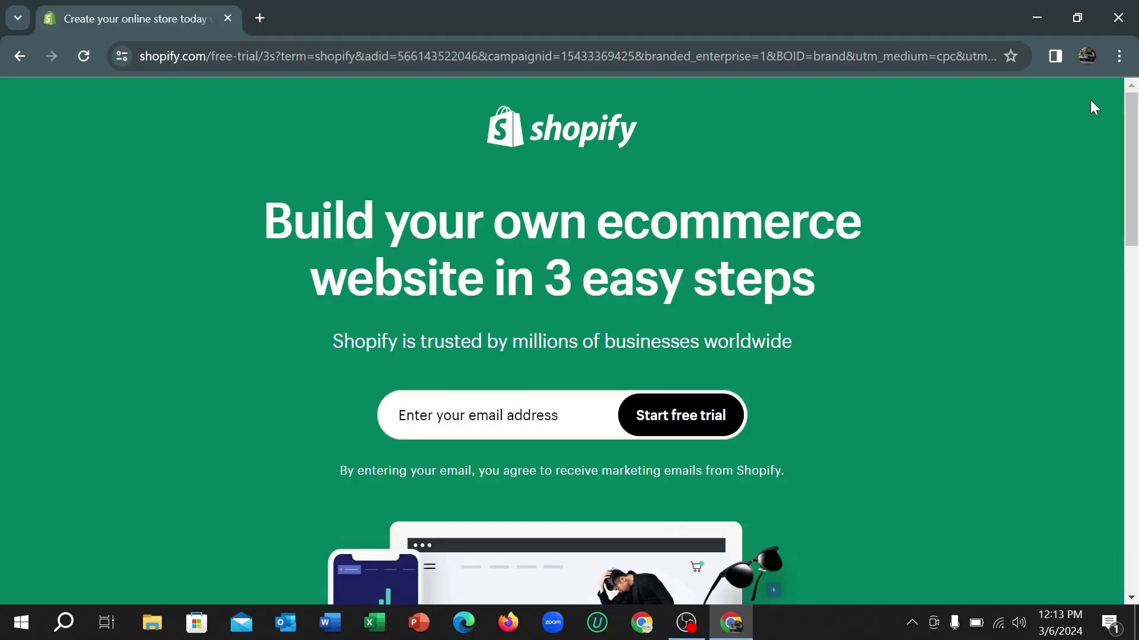
# Step: Create a desktop shortcut to the Shopify free-trial page with its suggested name, via Save and share
pyautogui.click(1119, 57)
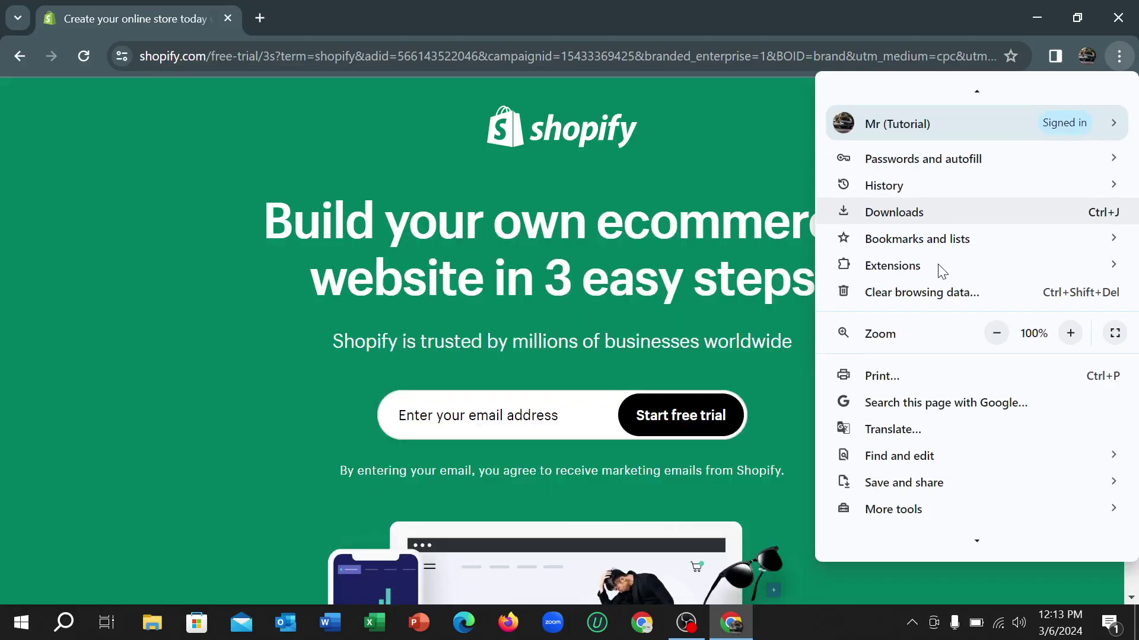
pyautogui.scroll(-3, 938, 271)
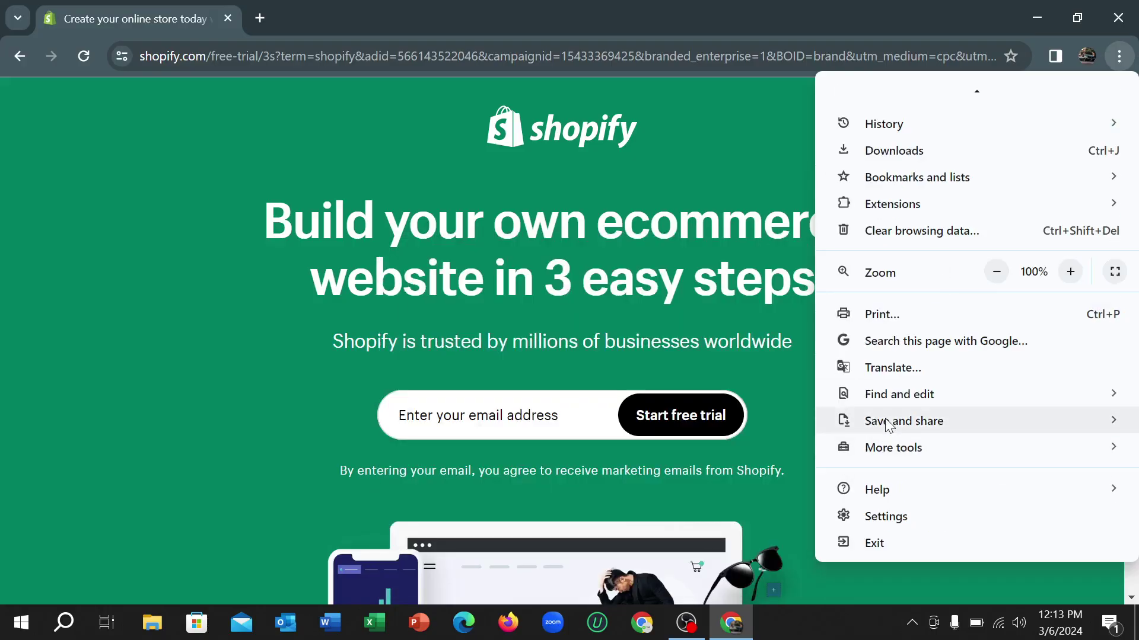
pyautogui.moveTo(903, 482)
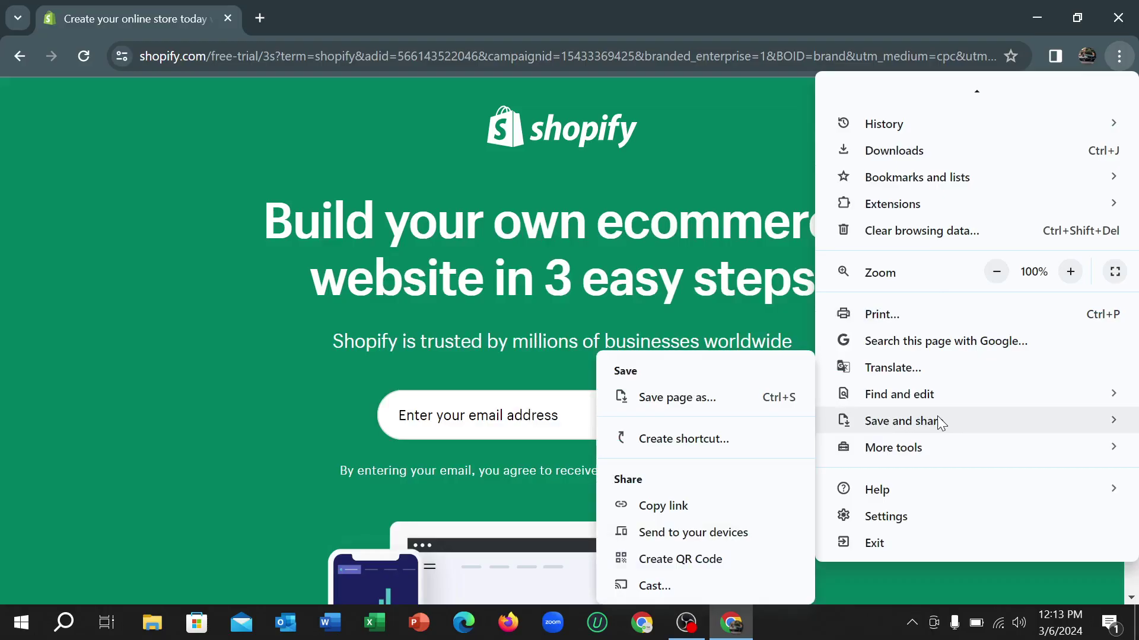
pyautogui.click(668, 441)
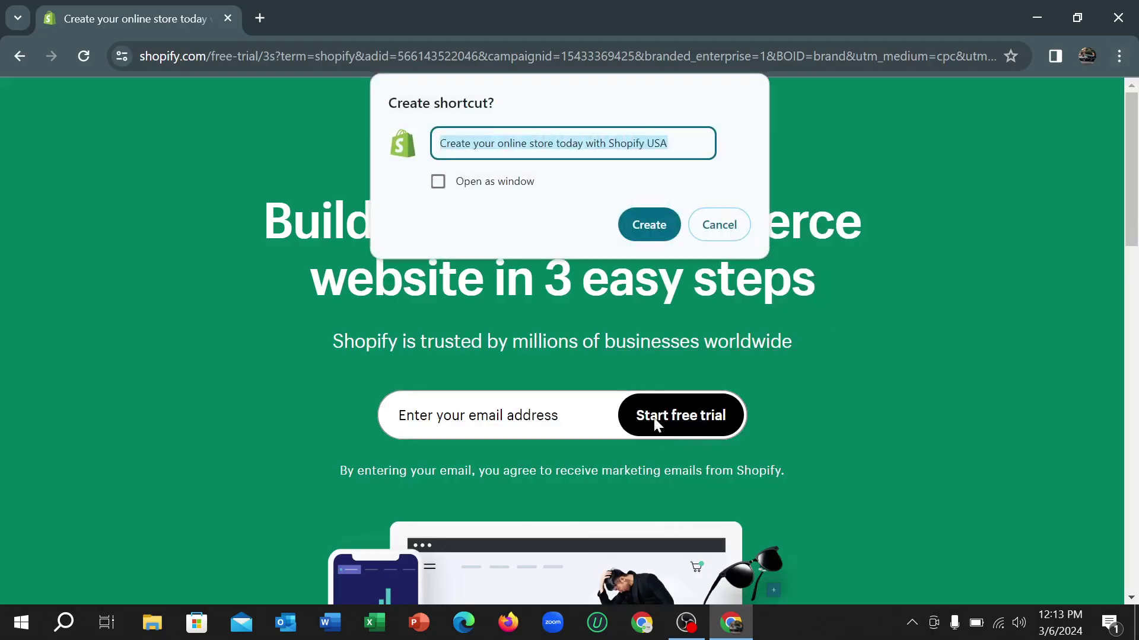
pyautogui.click(653, 228)
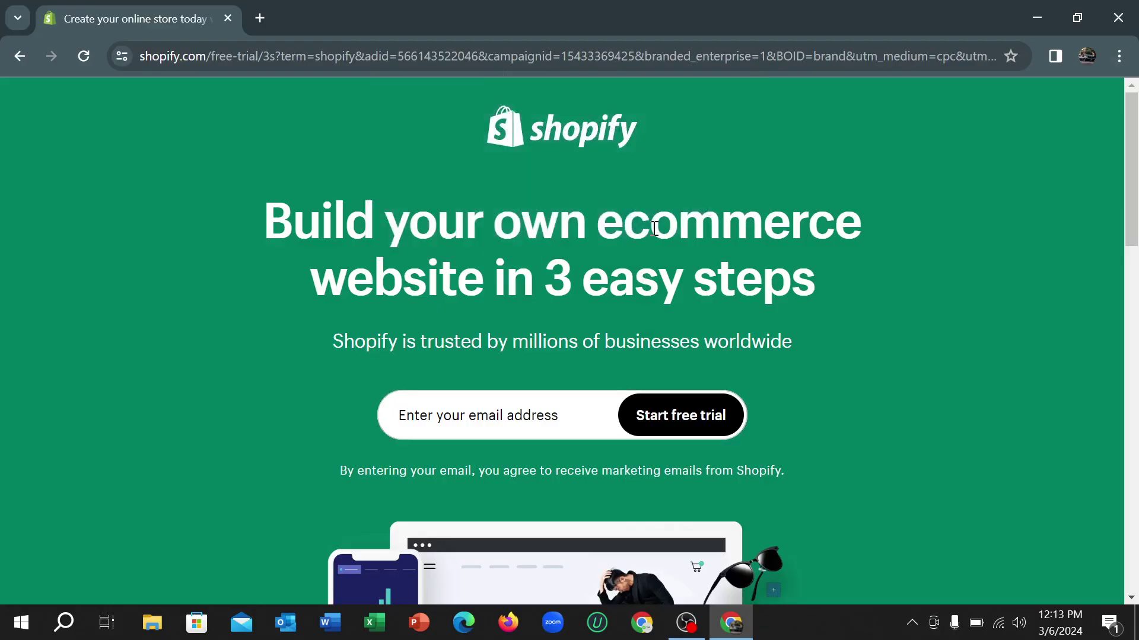
# Step: Close Chrome and dismiss the 'pin to taskbar' notification for the new Shopify shortcut
pyautogui.click(1118, 25)
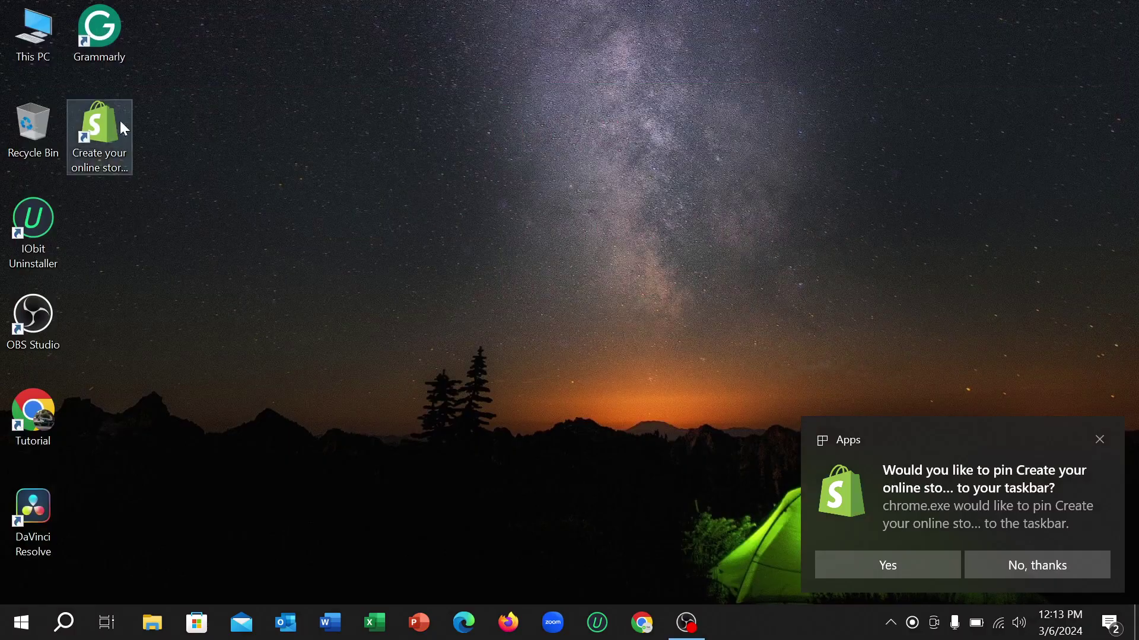
pyautogui.moveTo(961, 498)
pyautogui.click(1100, 439)
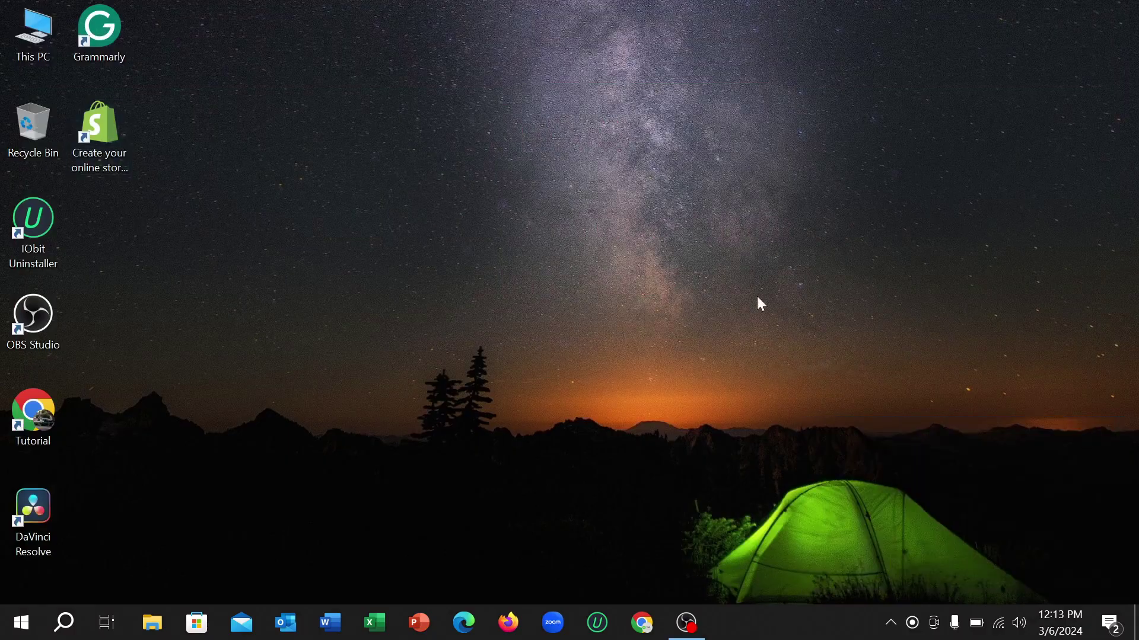